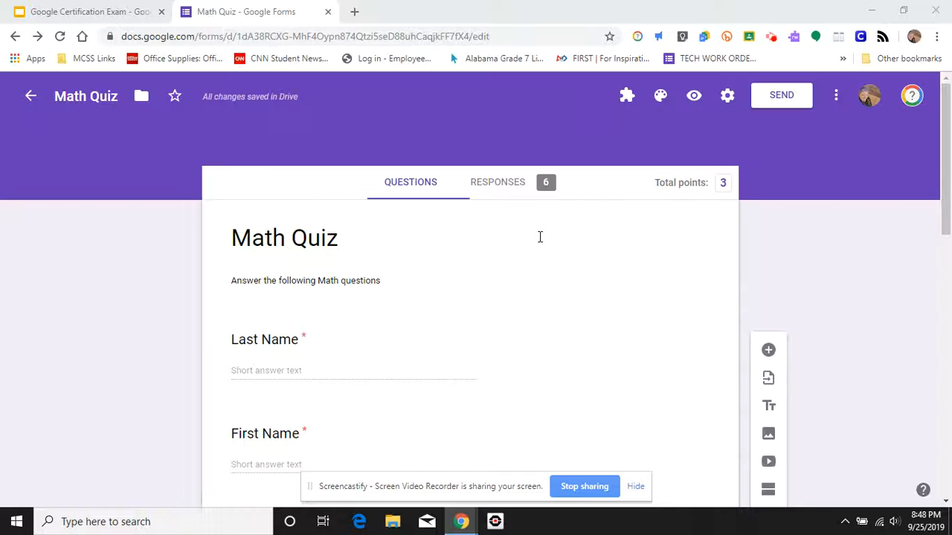
- Open the quiz responses summary and review the charts for each question
click(518, 188)
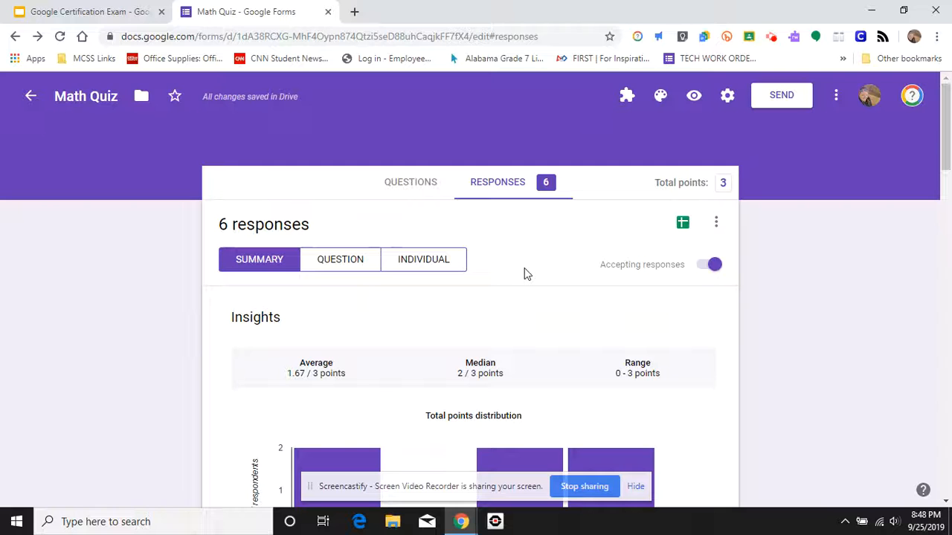
scroll(524, 274, down, 7)
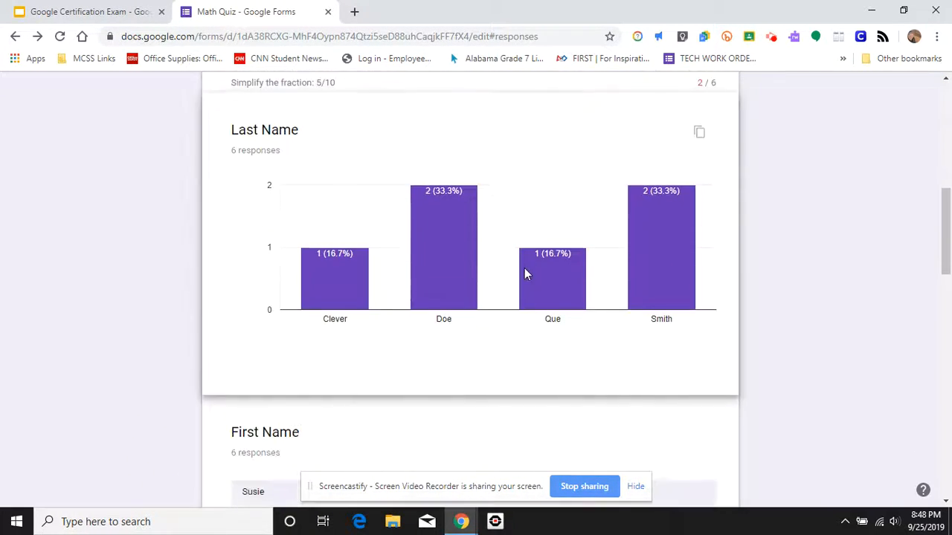
scroll(524, 274, down, 6)
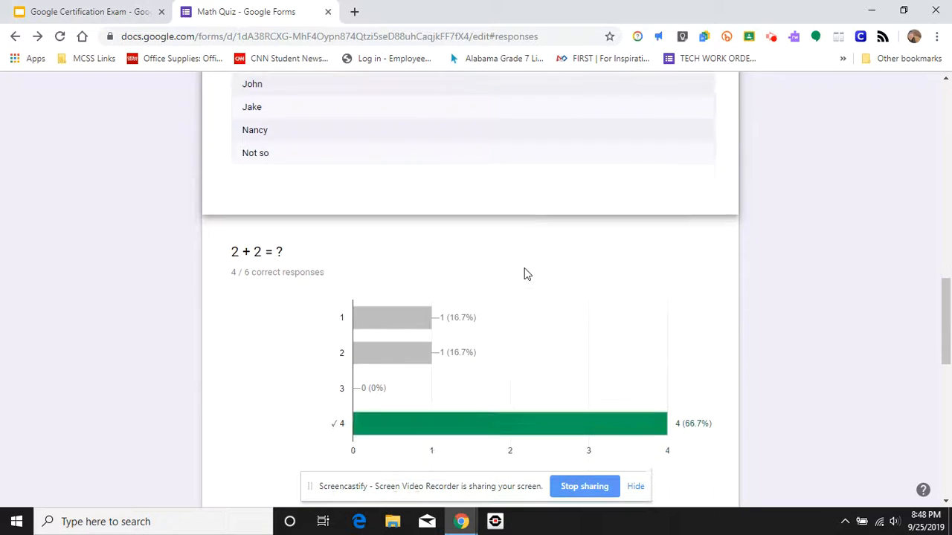
scroll(524, 274, down, 2)
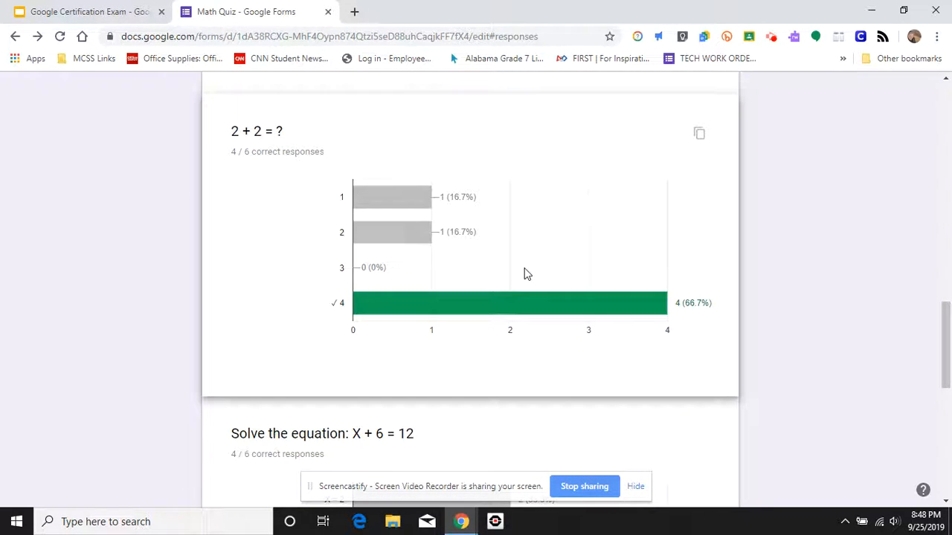
mouse_move(518, 310)
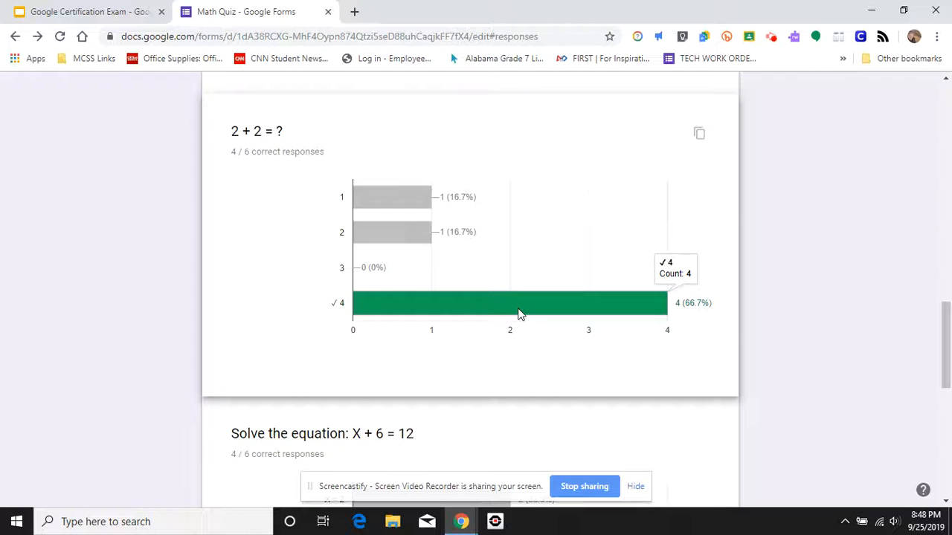
scroll(519, 312, down, 6)
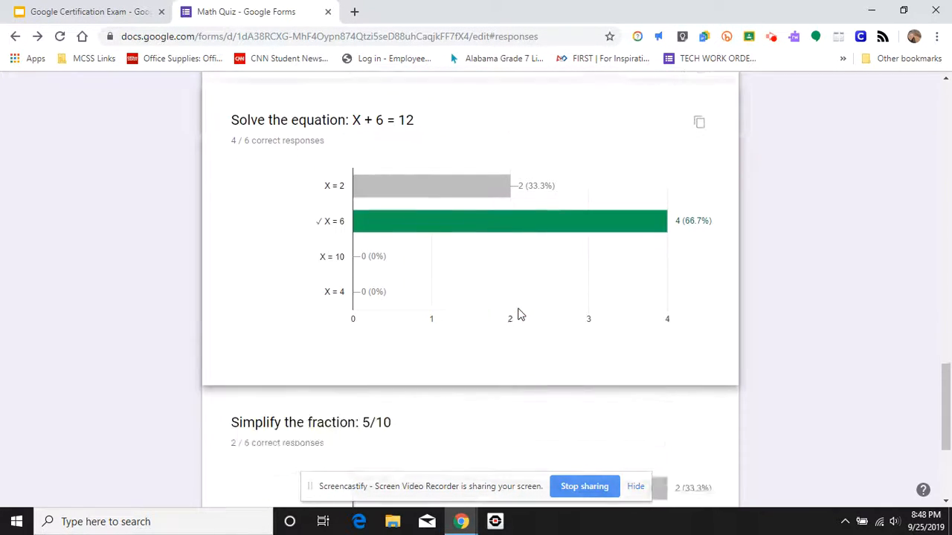
scroll(521, 314, down, 2)
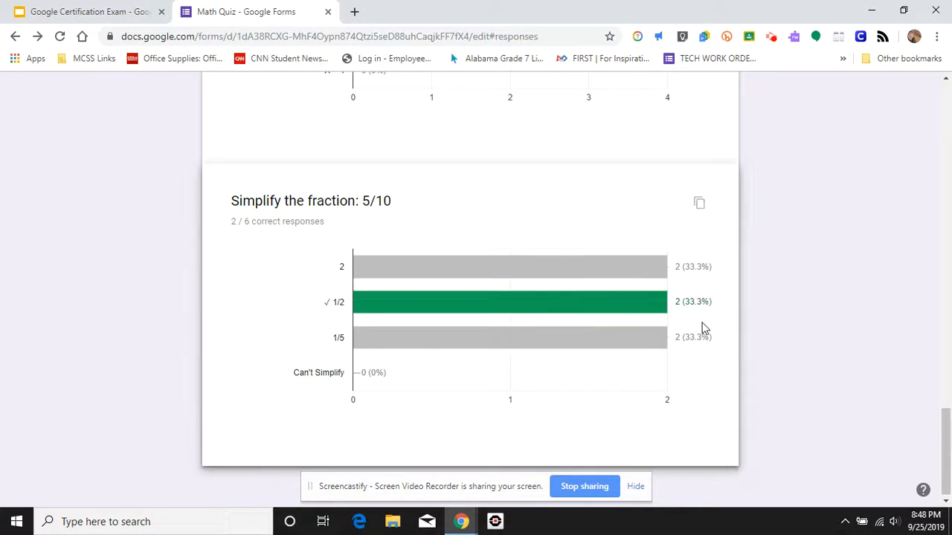
scroll(703, 324, up, 1)
scroll(703, 328, down, 1)
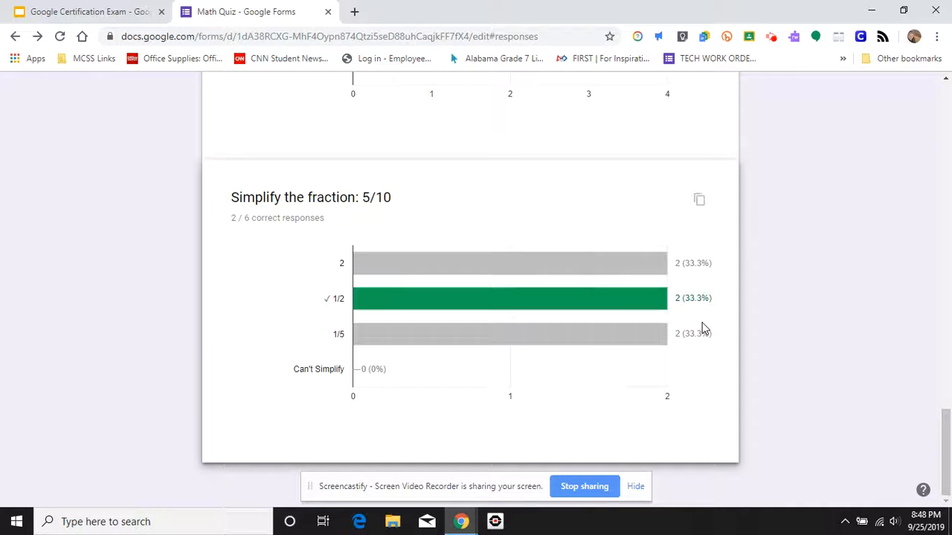
scroll(702, 328, up, 15)
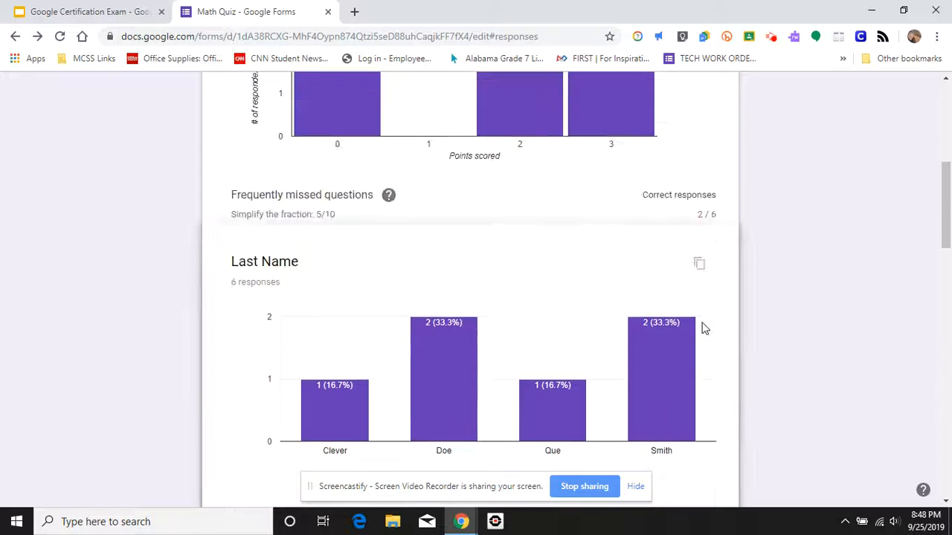
scroll(703, 328, up, 3)
- Switch to the per-question responses view and review the Last Name answers
click(347, 263)
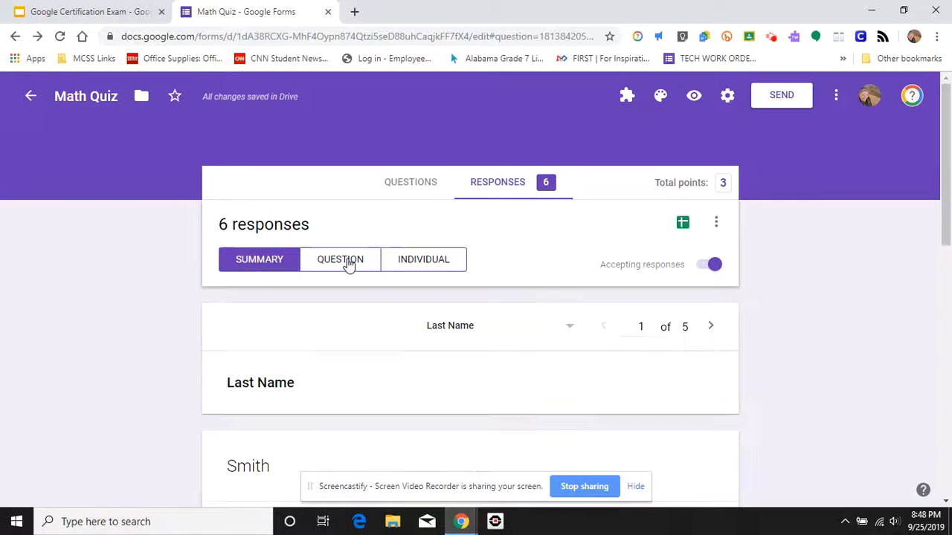
scroll(476, 369, down, 5)
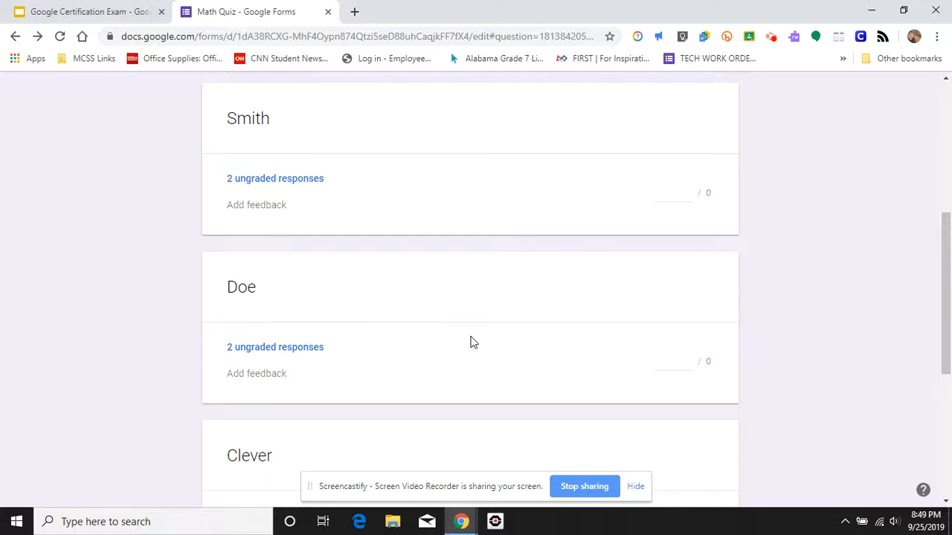
scroll(470, 342, down, 2)
scroll(469, 342, down, 3)
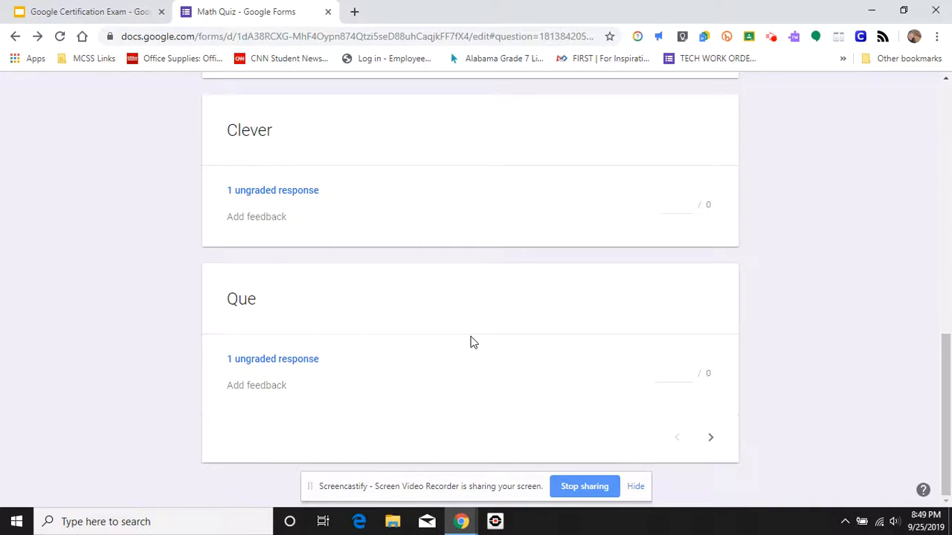
scroll(471, 340, up, 10)
- Switch to the individual responses view and review the first respondent's graded answers
click(437, 259)
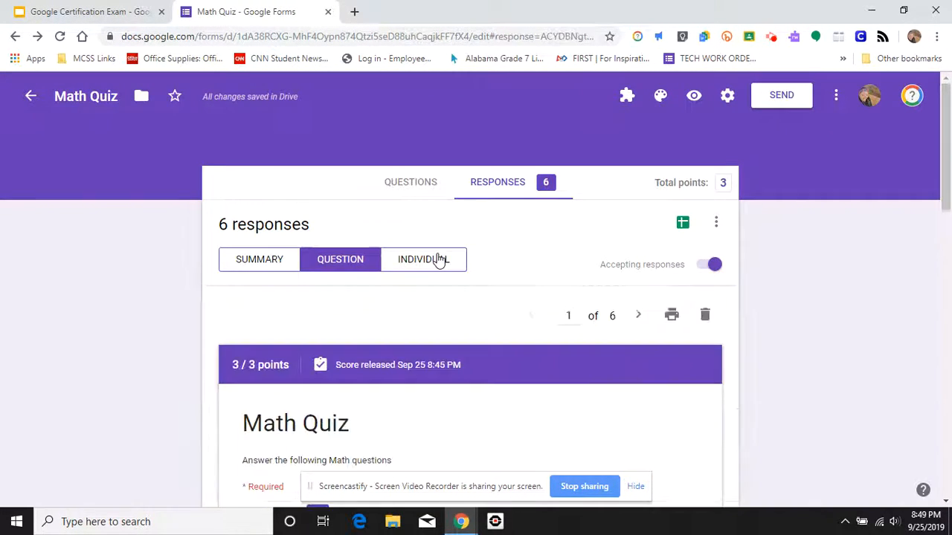
scroll(530, 321, down, 1)
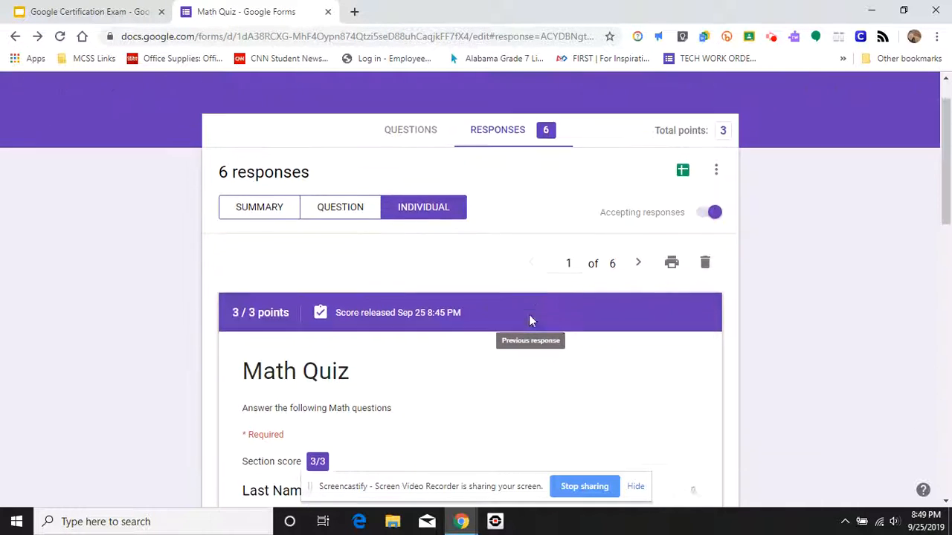
scroll(529, 321, down, 5)
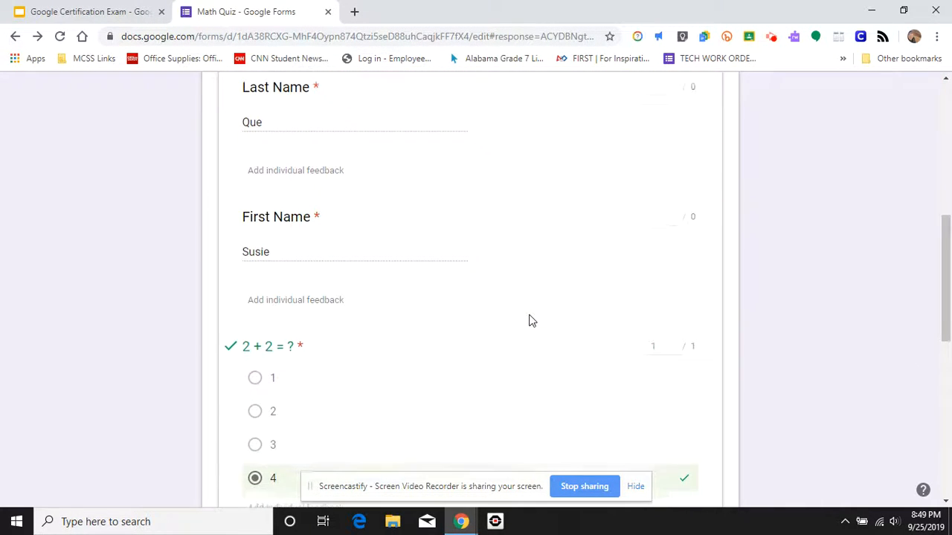
scroll(529, 320, down, 7)
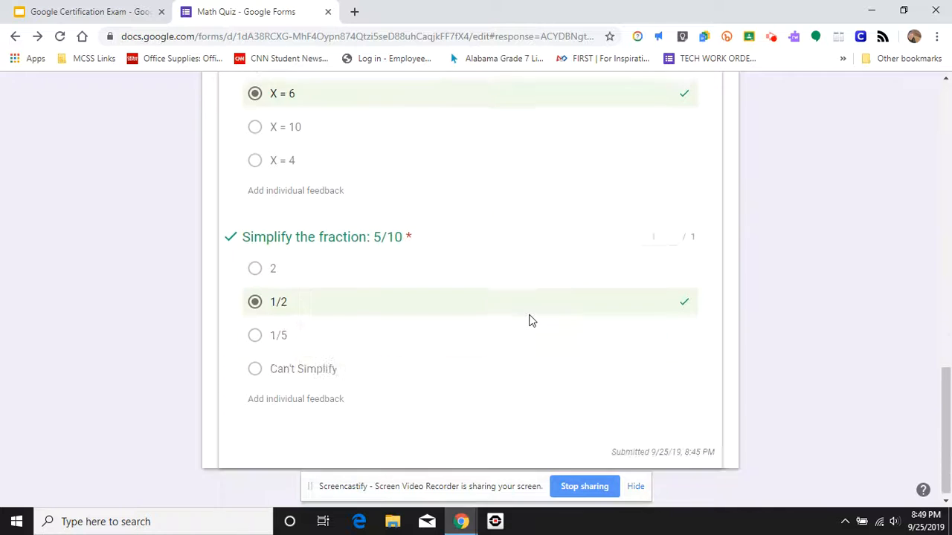
scroll(529, 320, up, 12)
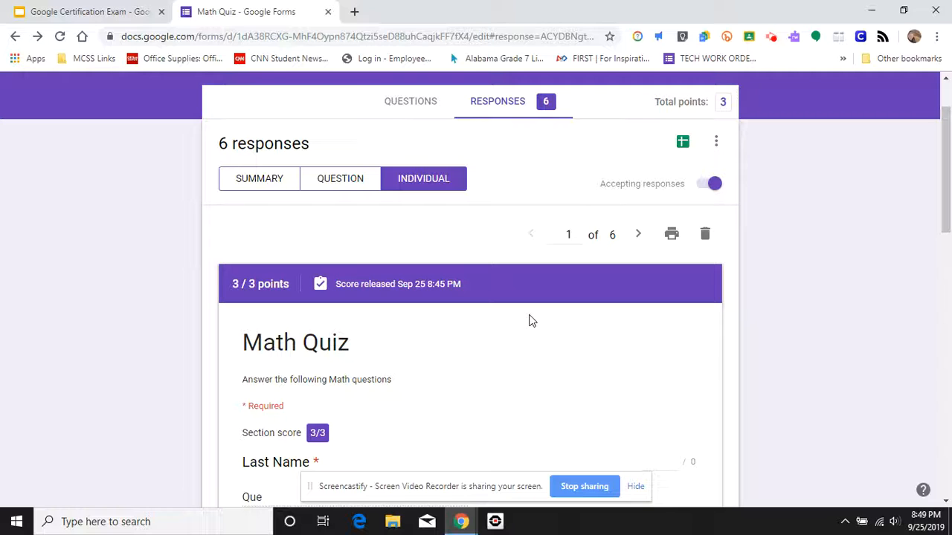
- Create a new response spreadsheet named Math Quiz (Responses)
click(684, 143)
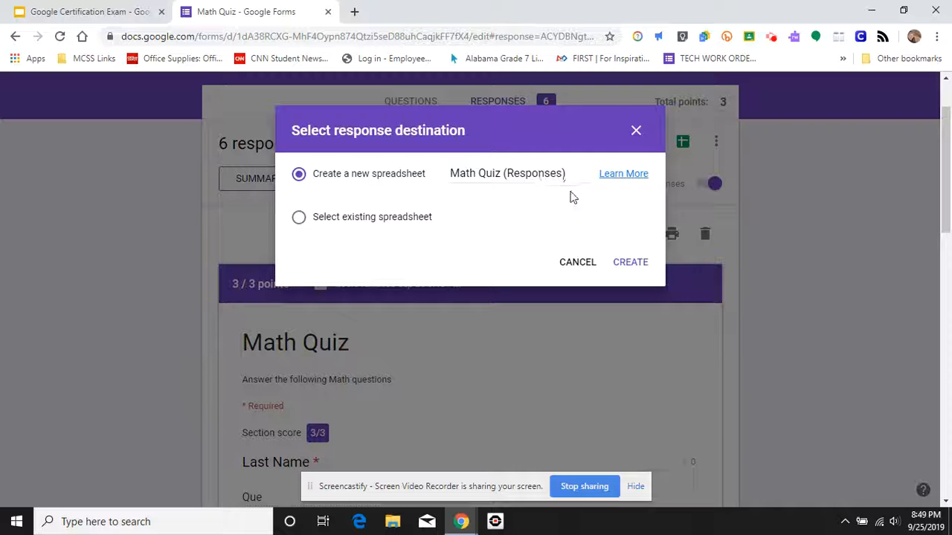
click(633, 269)
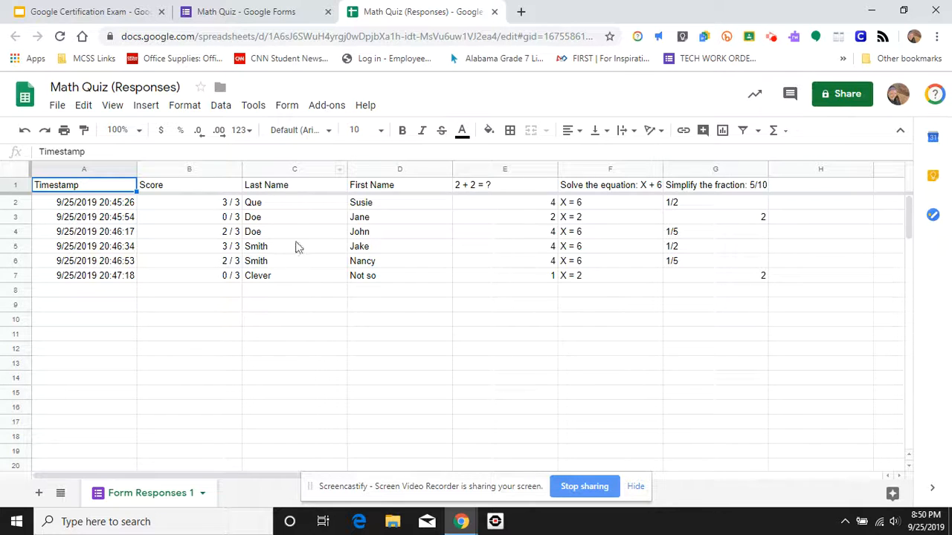
- Sort the sheet A→Z by the Last Name column
click(339, 171)
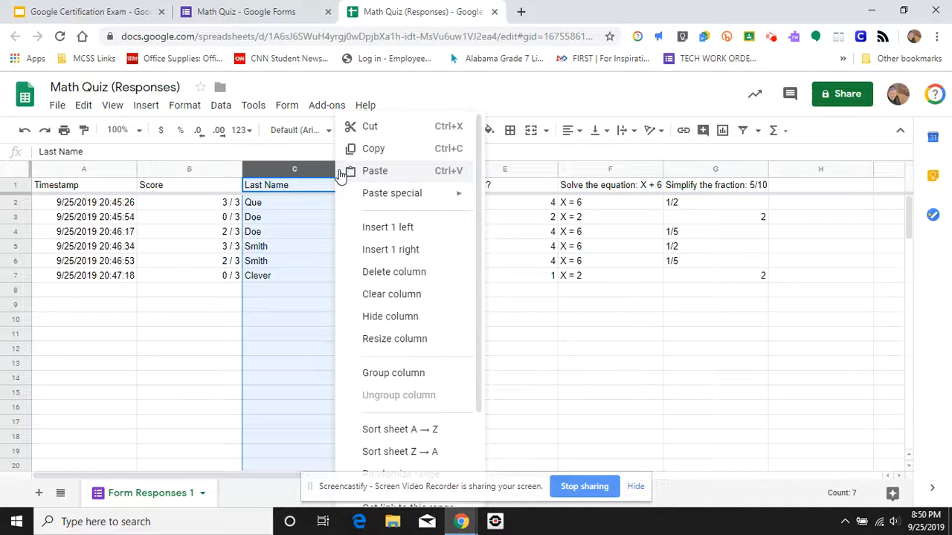
click(434, 436)
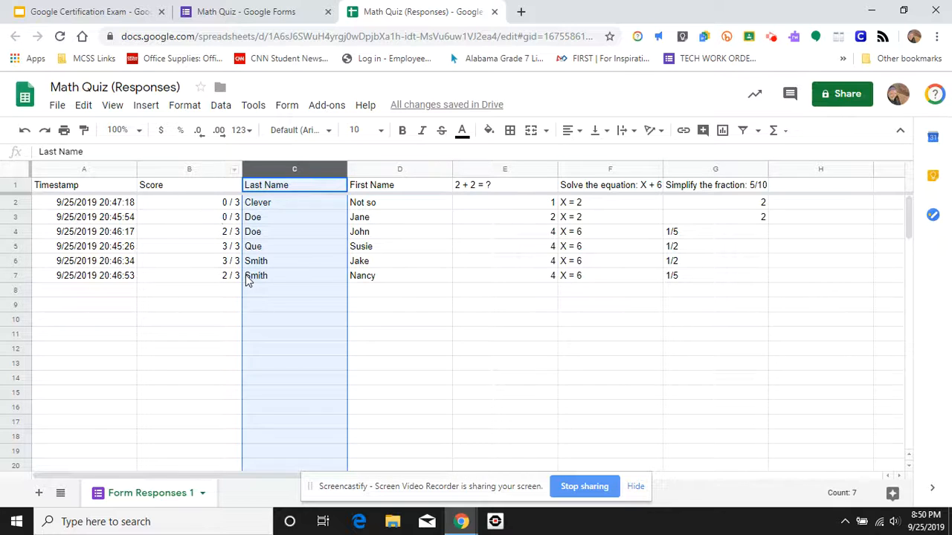
- Sort the sheet Z→A by the Score column
click(233, 170)
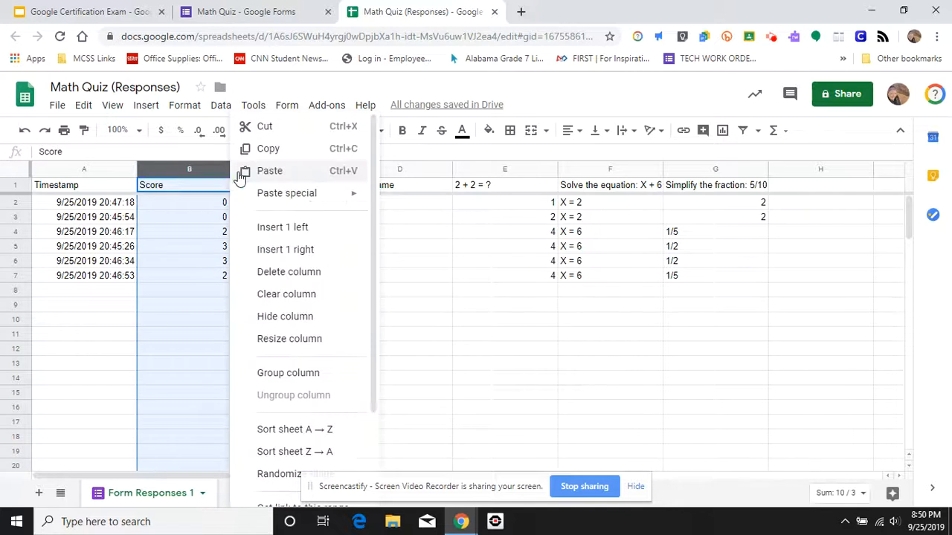
click(336, 453)
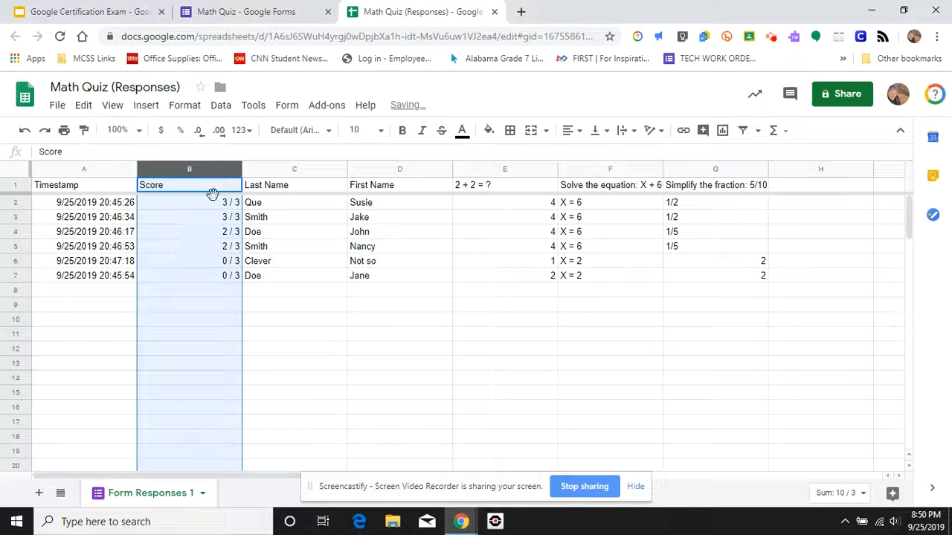
- Sort the sheet A→Z by the Score column
click(235, 171)
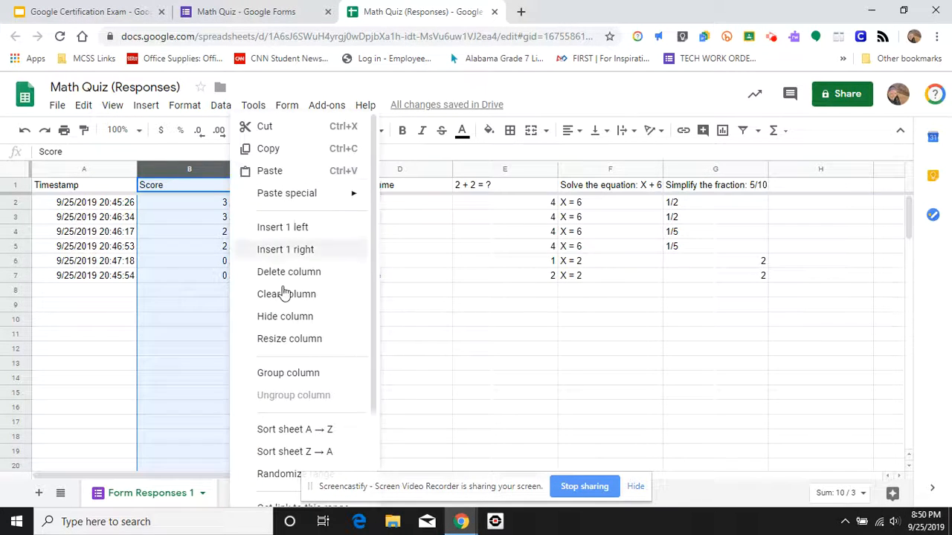
click(309, 432)
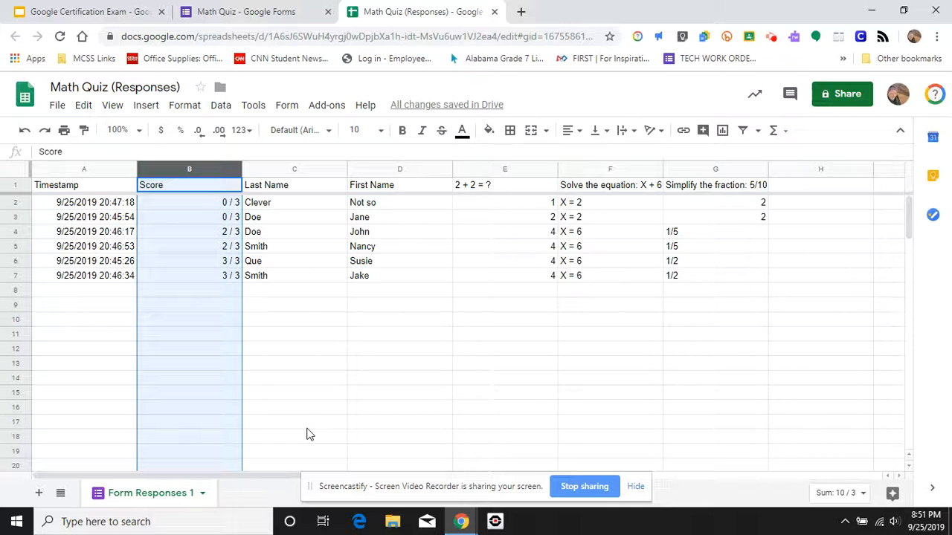
- Select the Score and Last Name data in B1:C7, insert a chart from it, and reposition the chart
click(307, 429)
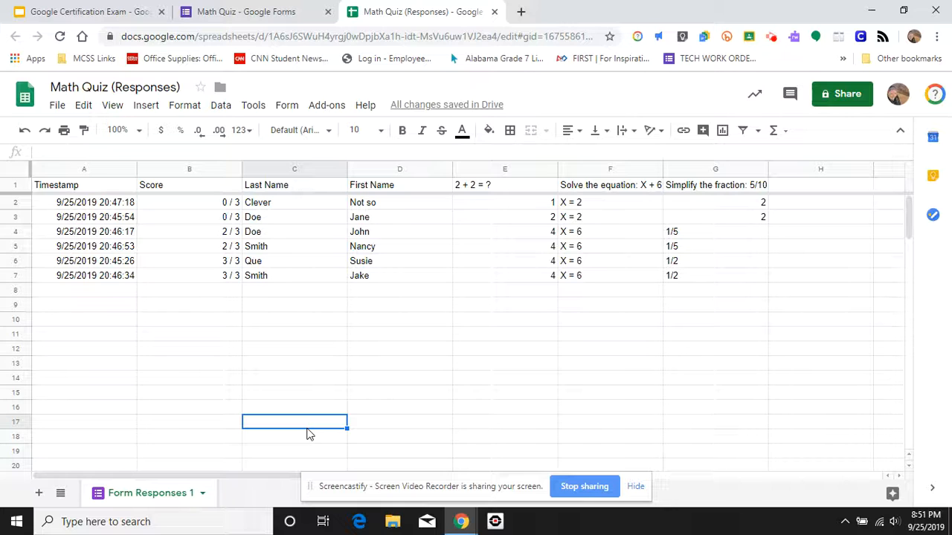
click(176, 202)
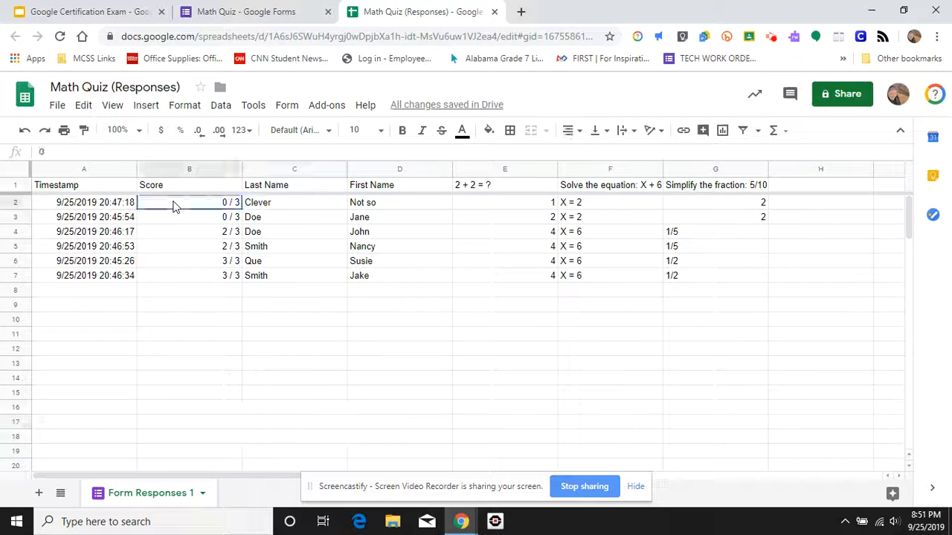
drag(174, 189, 290, 292)
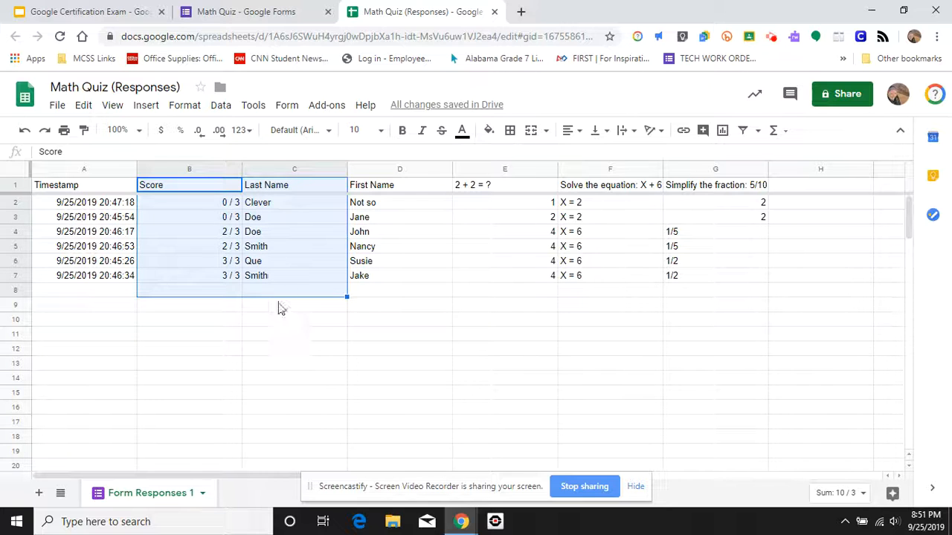
click(292, 279)
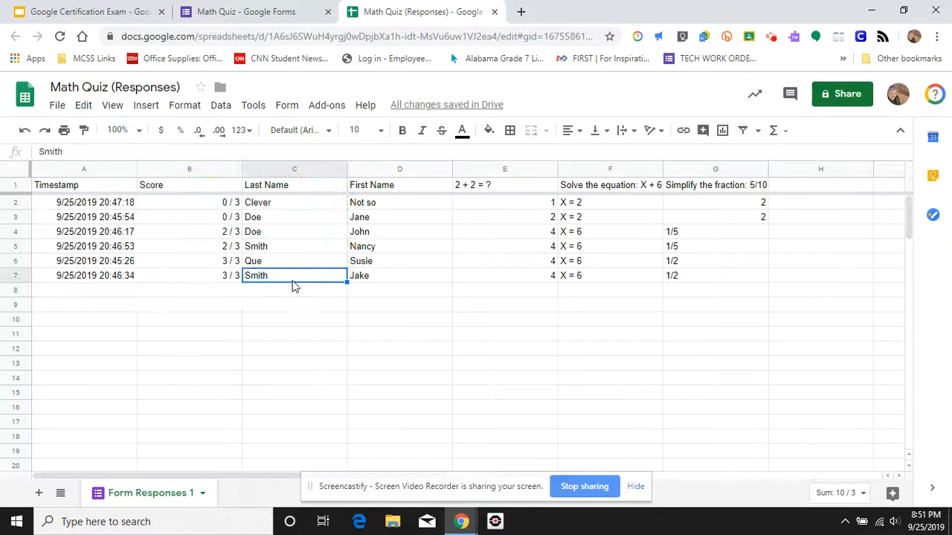
drag(176, 186, 287, 278)
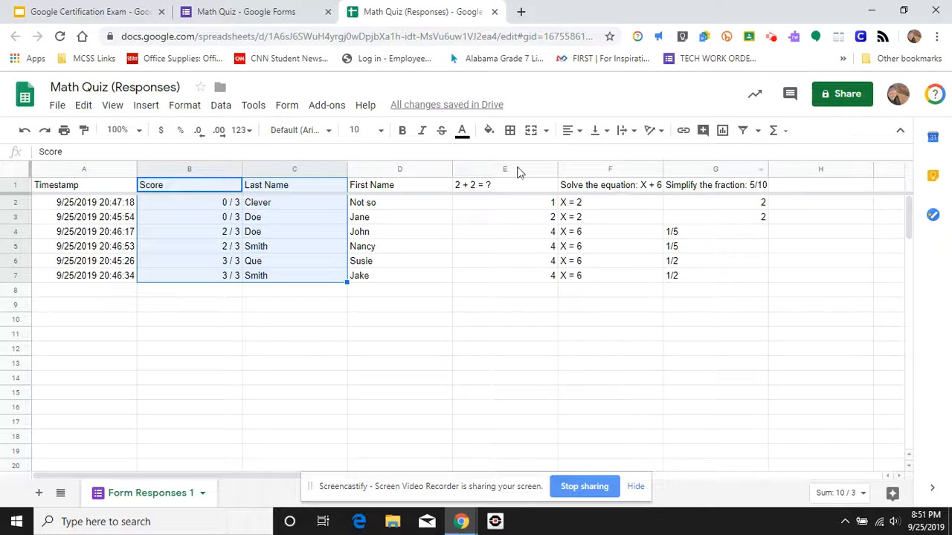
click(722, 132)
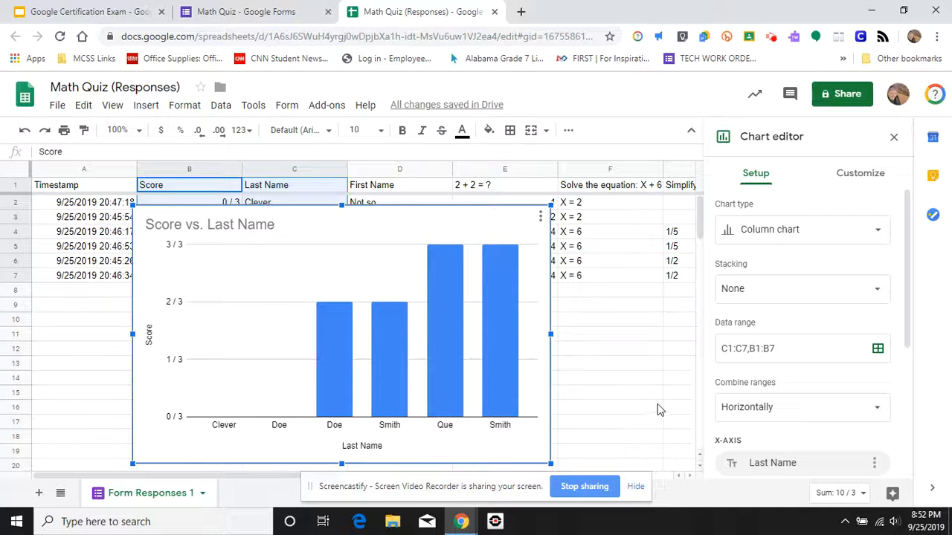
drag(331, 253, 246, 242)
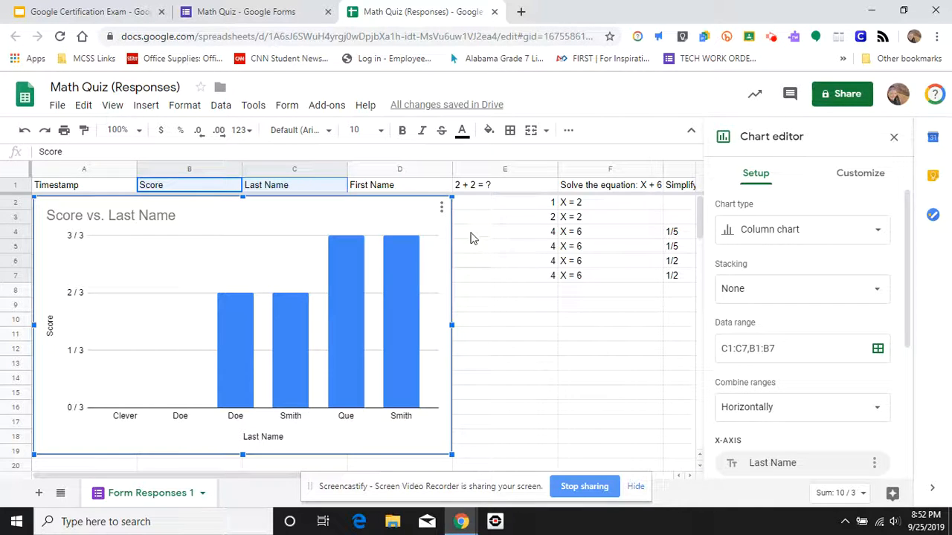
- Move the chart to its own sheet and switch back to the Form Responses 1 sheet
click(441, 208)
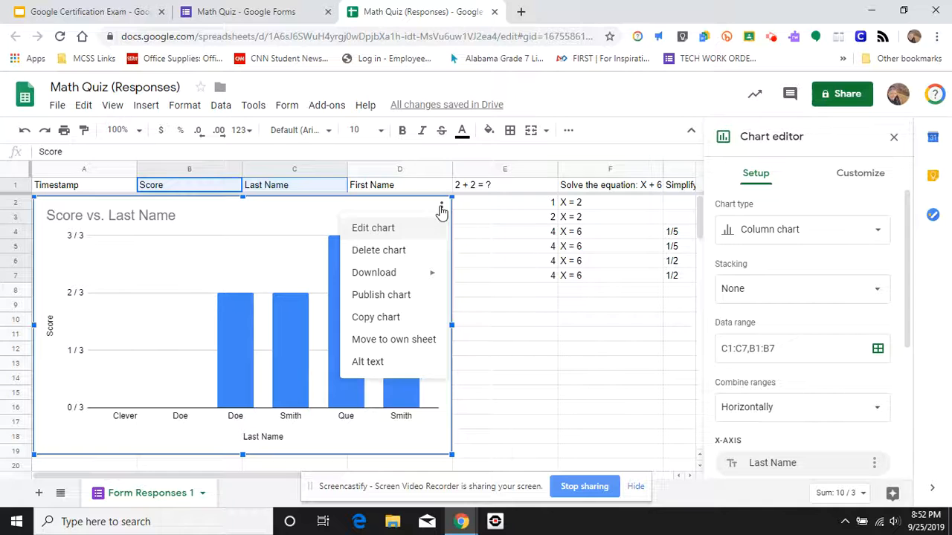
click(396, 341)
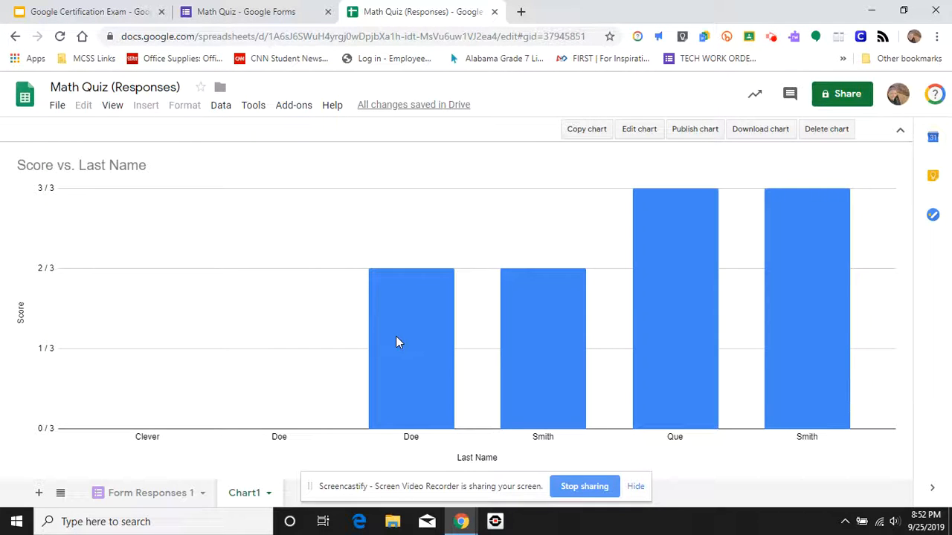
click(173, 495)
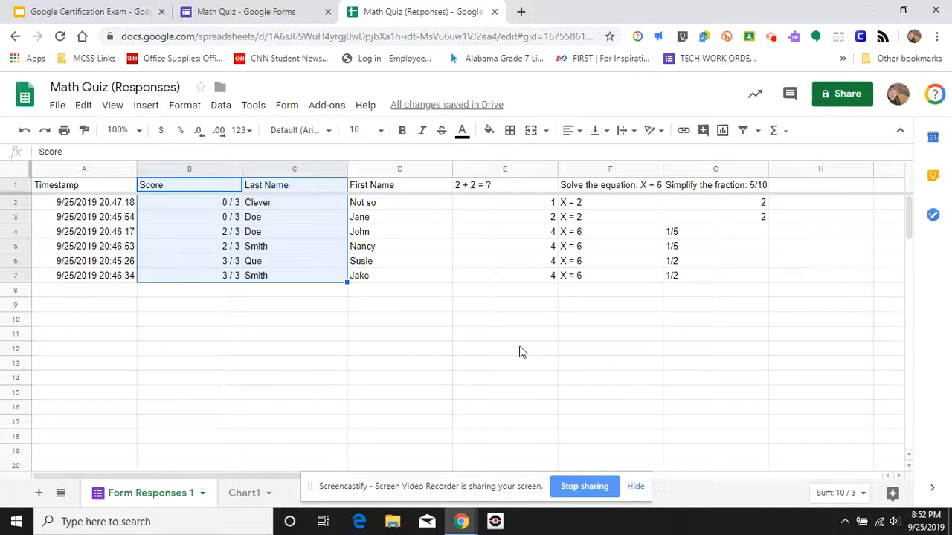
- Insert a new chart from the selected Score and Last Name data and change its type to Pie chart
click(722, 132)
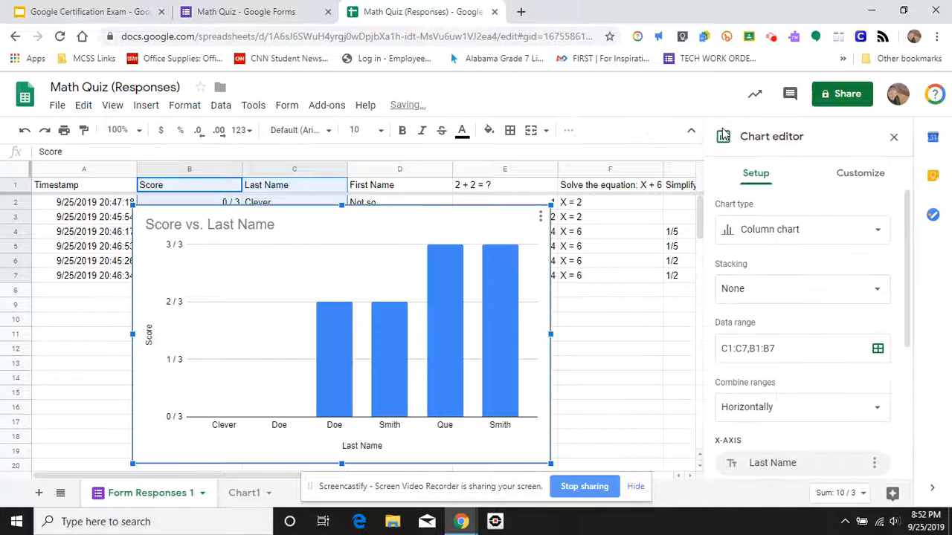
click(761, 233)
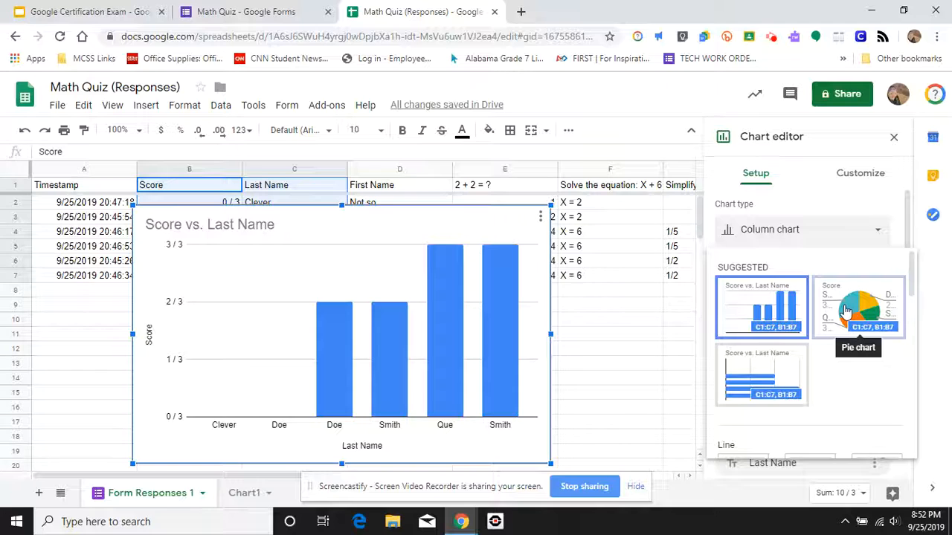
click(846, 310)
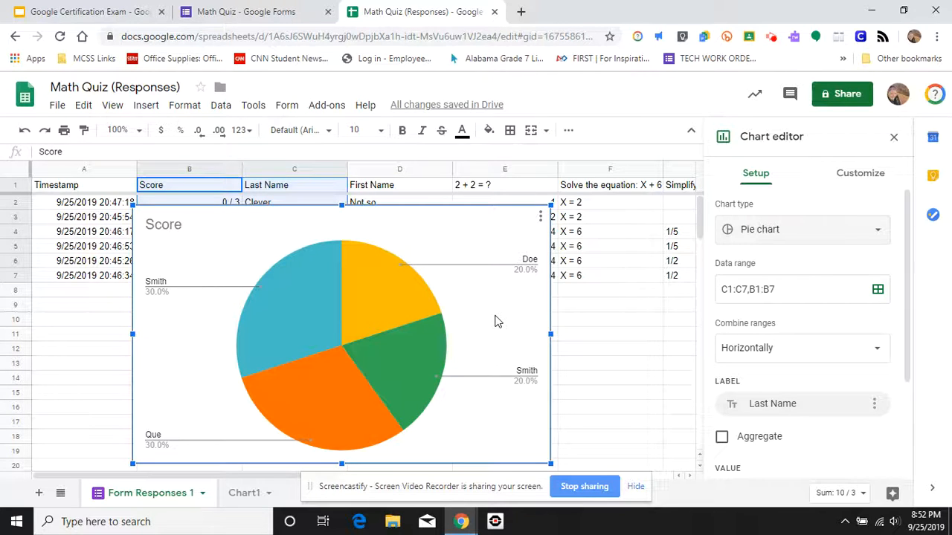
- Move the pie chart to its own sheet
click(539, 217)
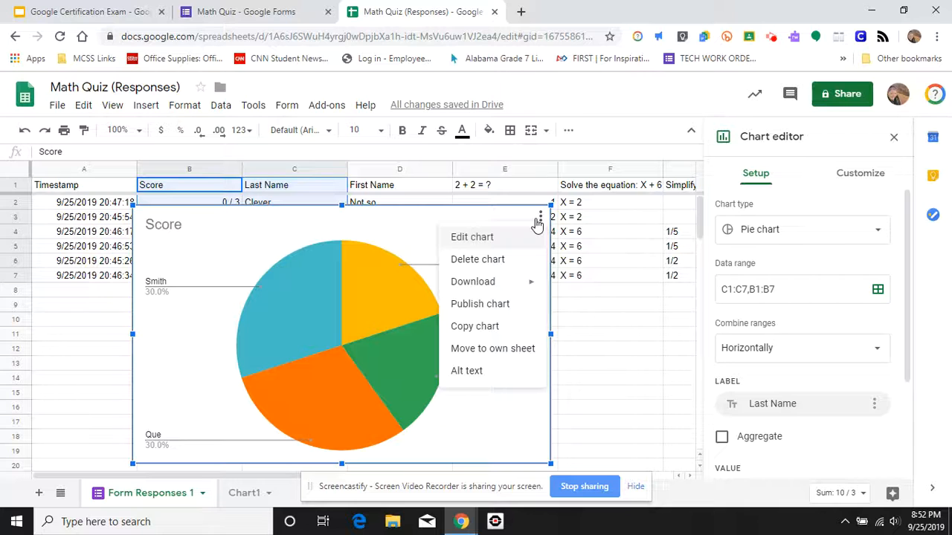
mouse_move(510, 285)
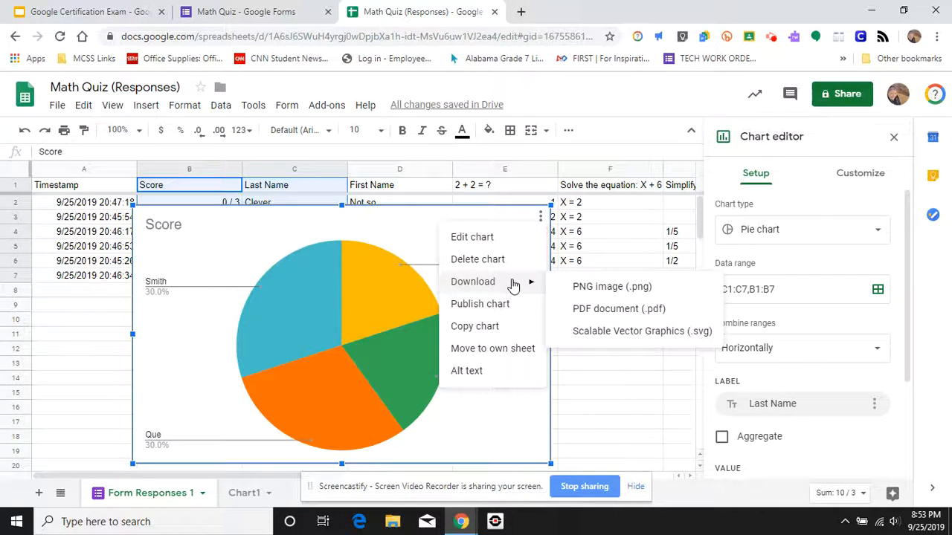
click(516, 349)
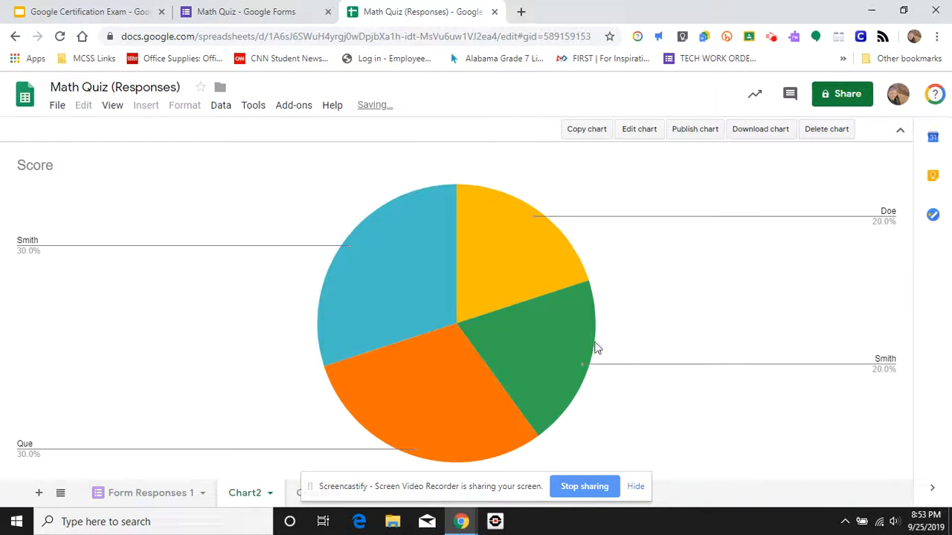
- Switch to the Chart1 sheet and open its chart editor to view the Setup and Customize options
click(297, 495)
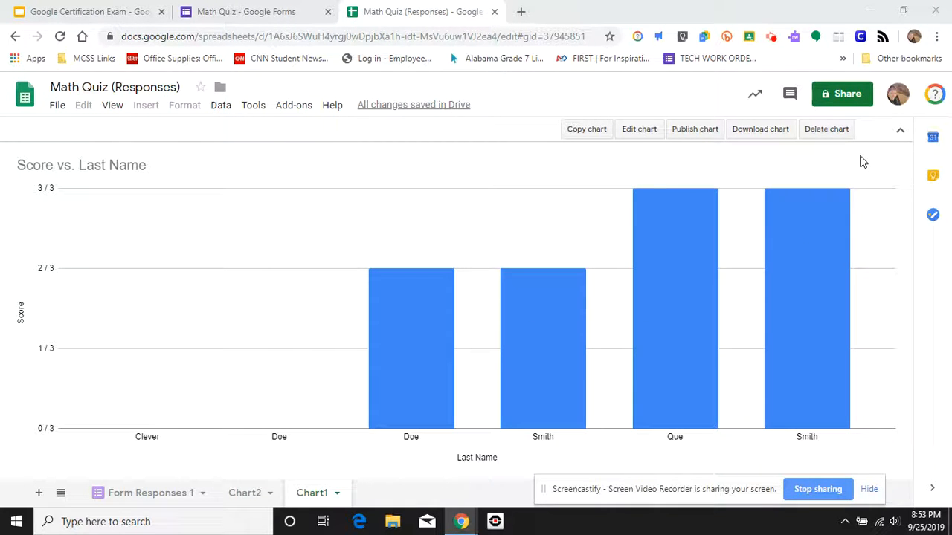
double_click(892, 244)
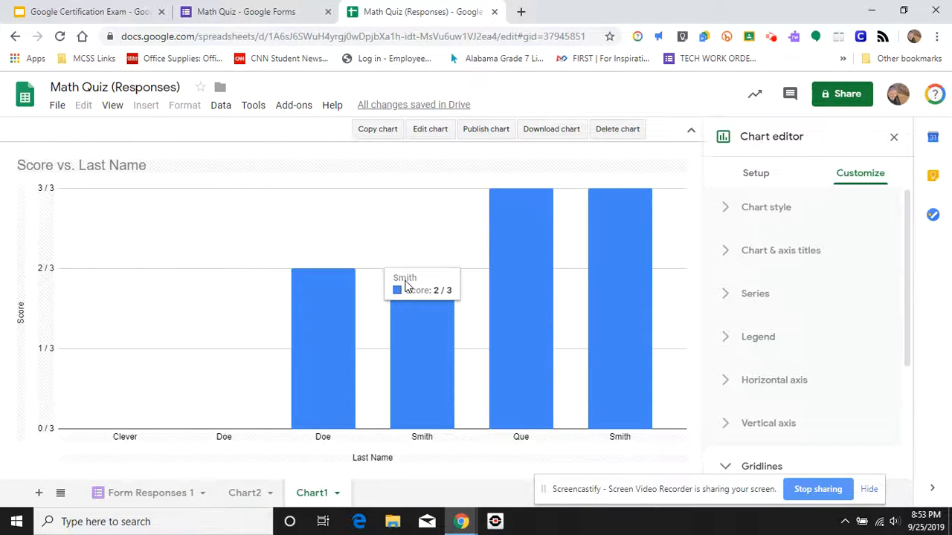
click(771, 181)
click(848, 181)
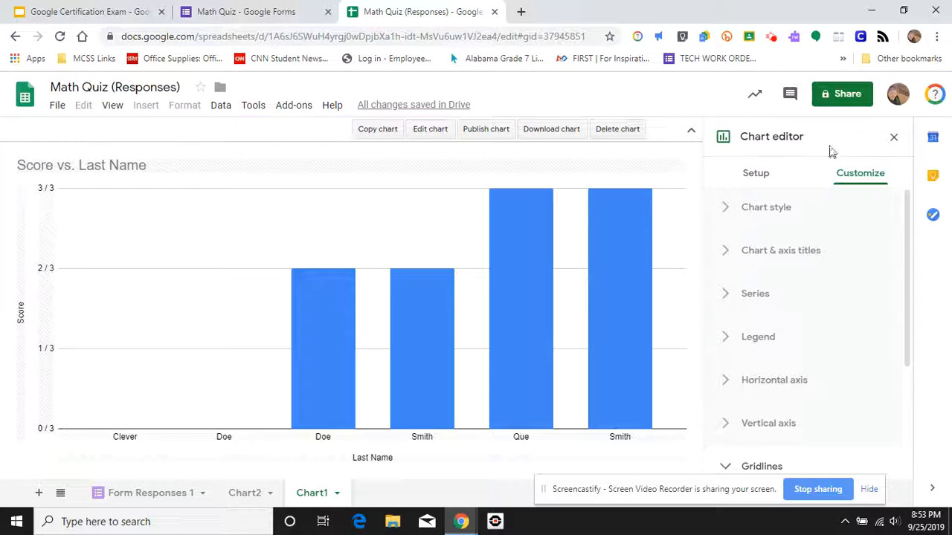
- Share the spreadsheet with a contact found by searching their name, then send and confirm the sharing to the outside address
click(844, 96)
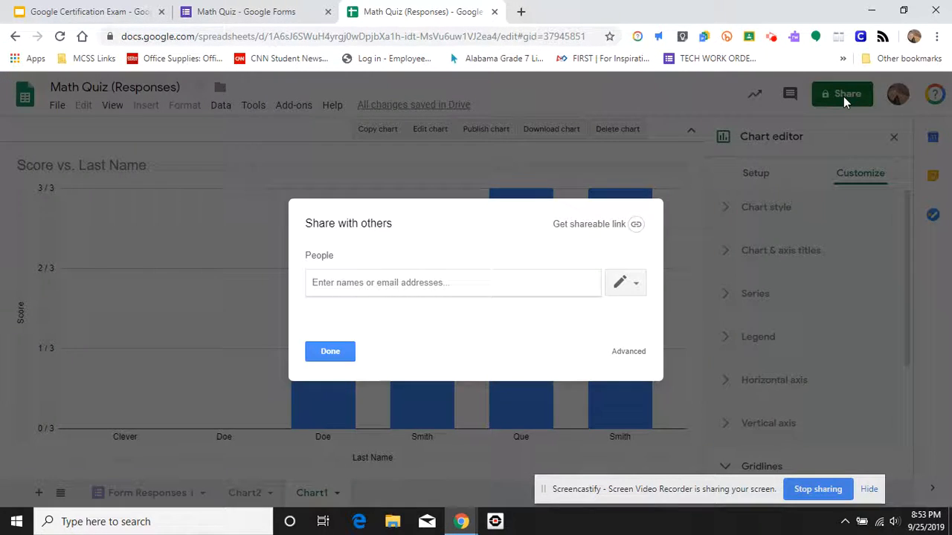
text(spauls)
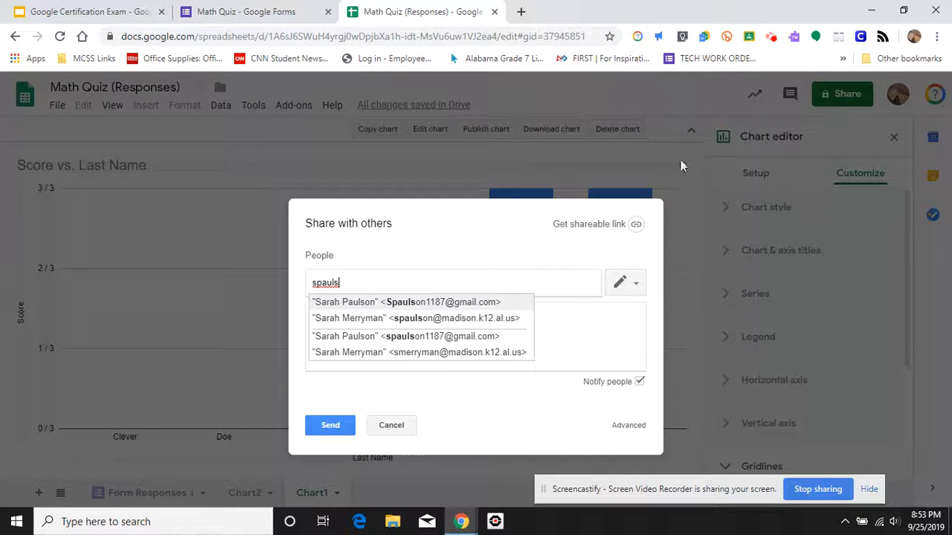
click(435, 303)
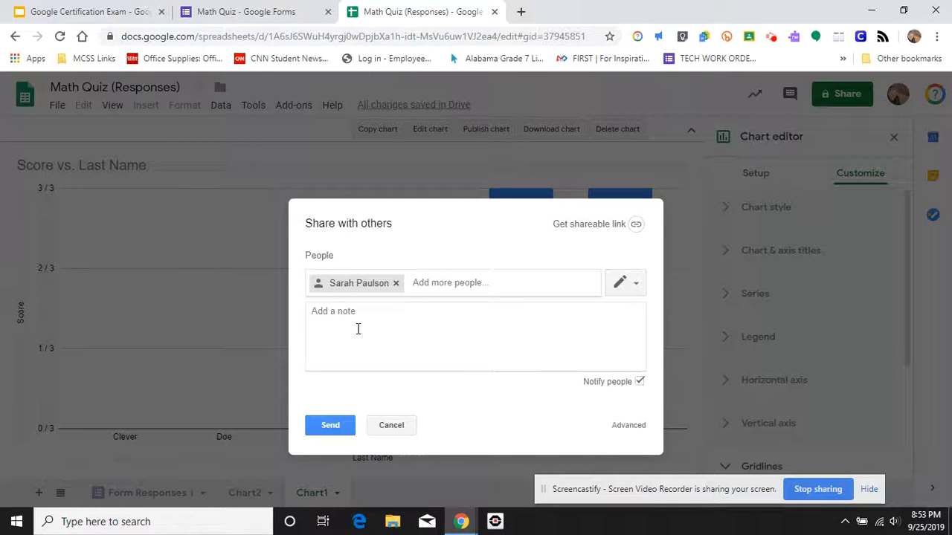
click(330, 427)
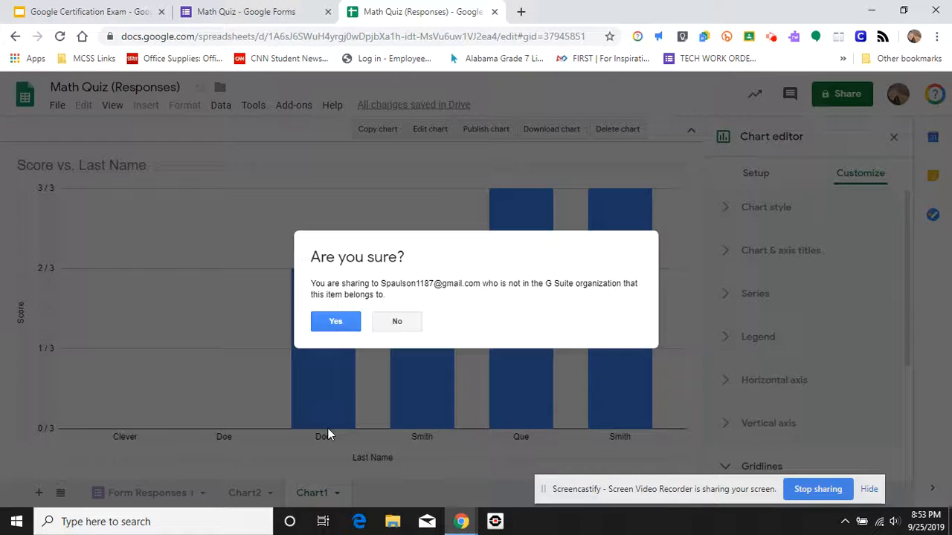
click(327, 325)
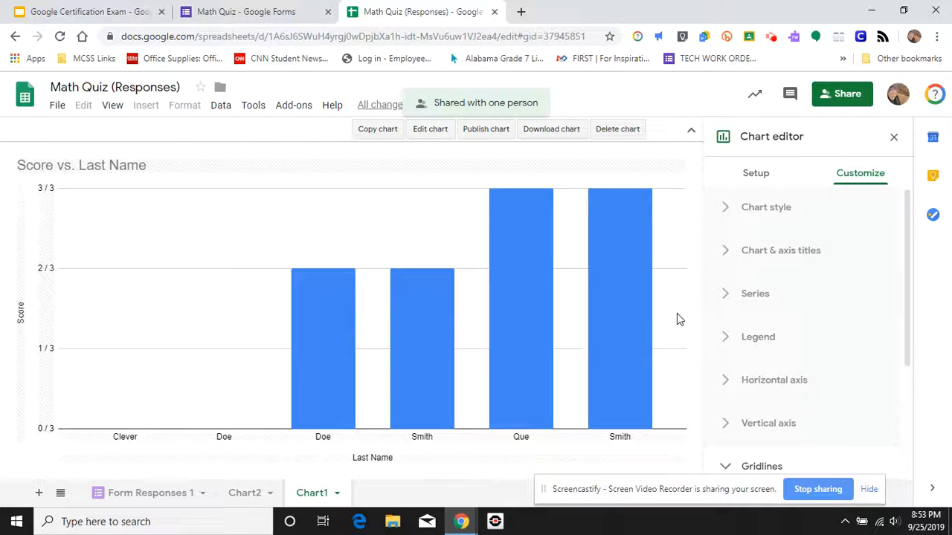
- Close the chart editor and switch back to the Form Responses 1 sheet
click(894, 138)
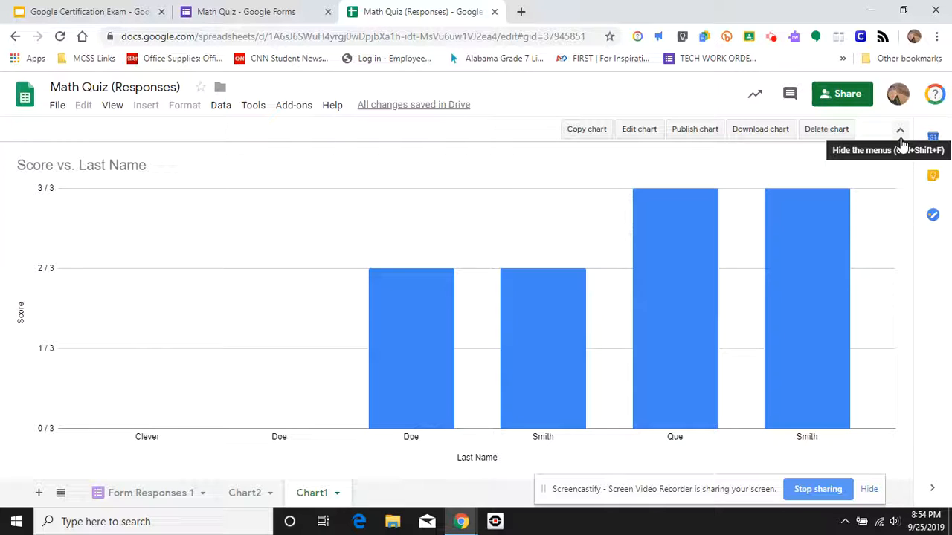
click(154, 498)
click(399, 440)
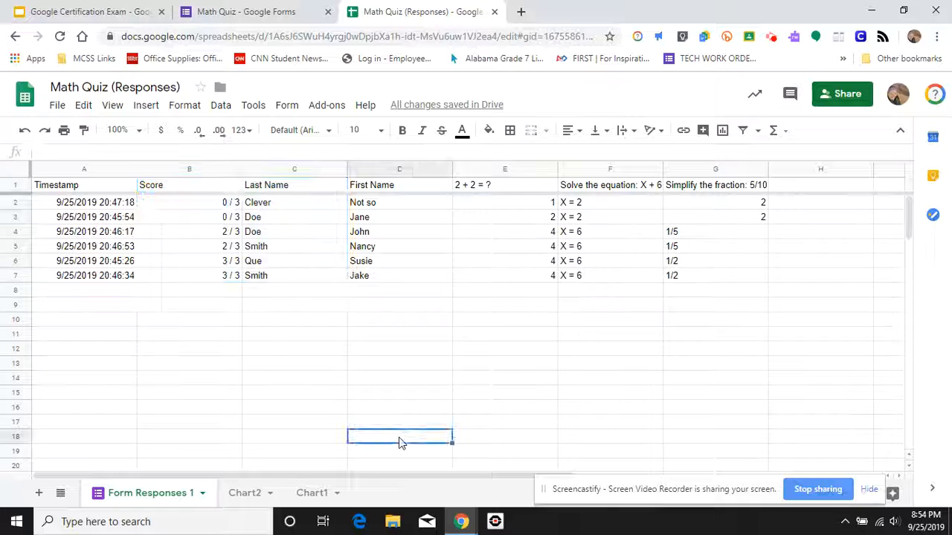